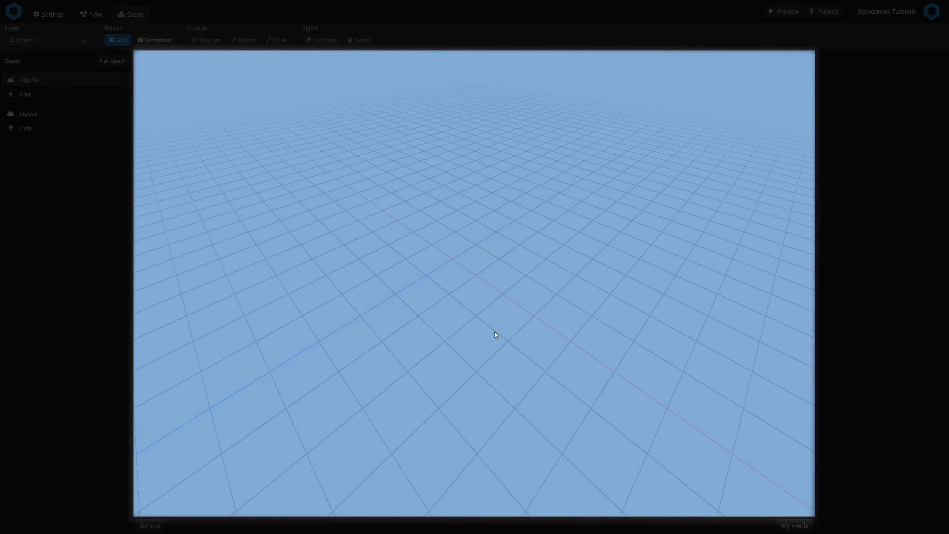
Reset the preview camera of the empty scene and examine the Light object's properties.
left_click_drag(495, 331, 527, 310)
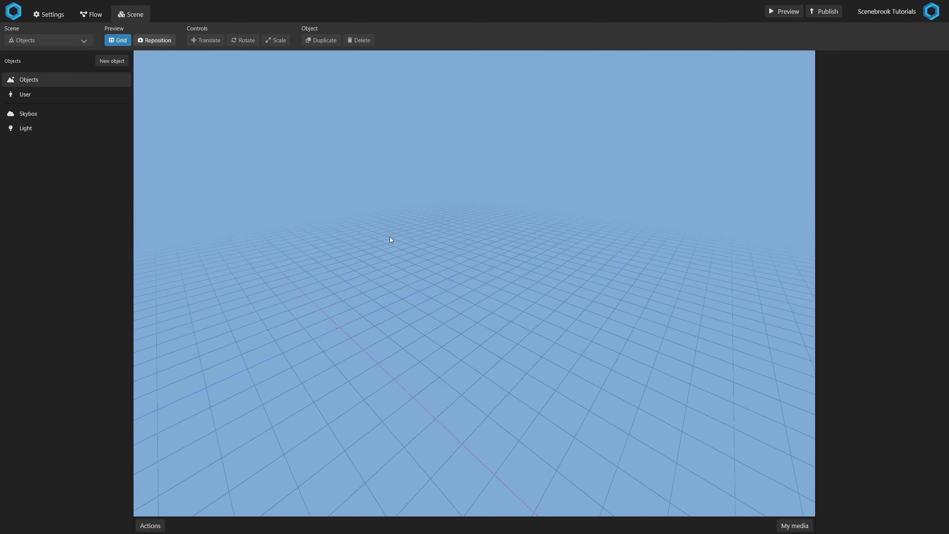
left_click(153, 40)
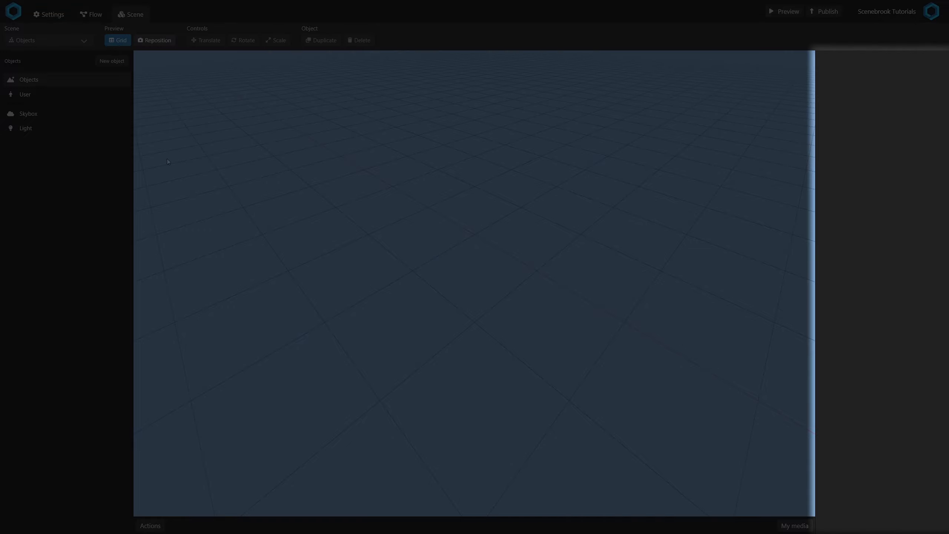
left_click(97, 133)
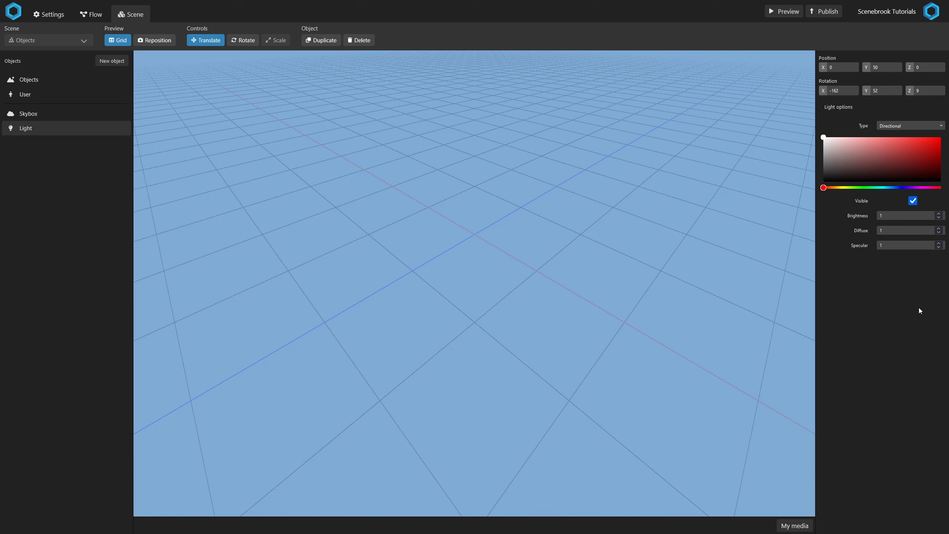
Place the model bluebird mouth.glb from the Object Scene media folder into the scene.
left_click(793, 526)
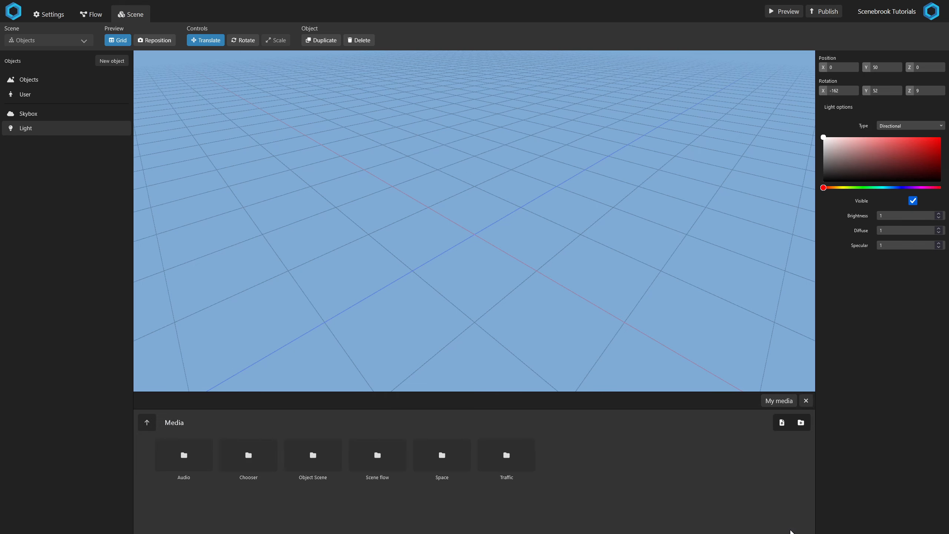
double_click(303, 463)
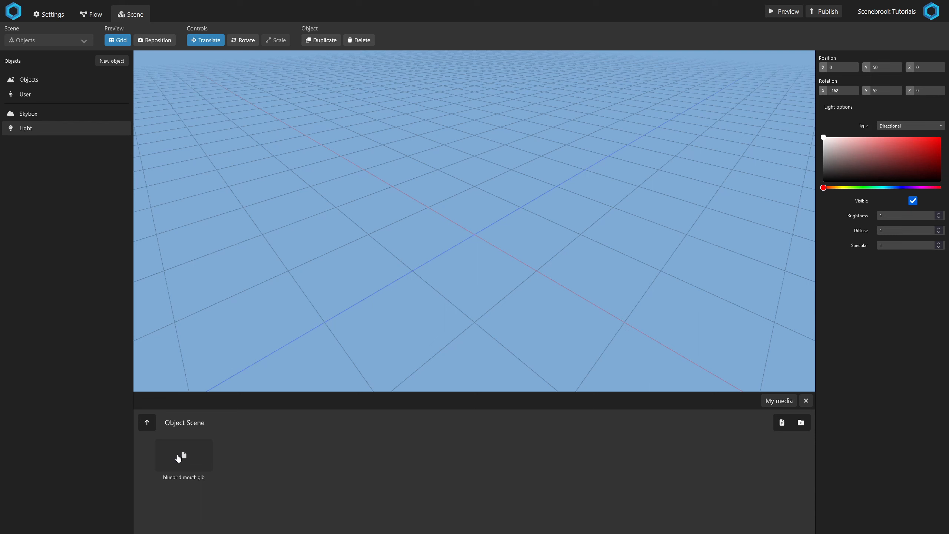
left_click_drag(179, 457, 454, 223)
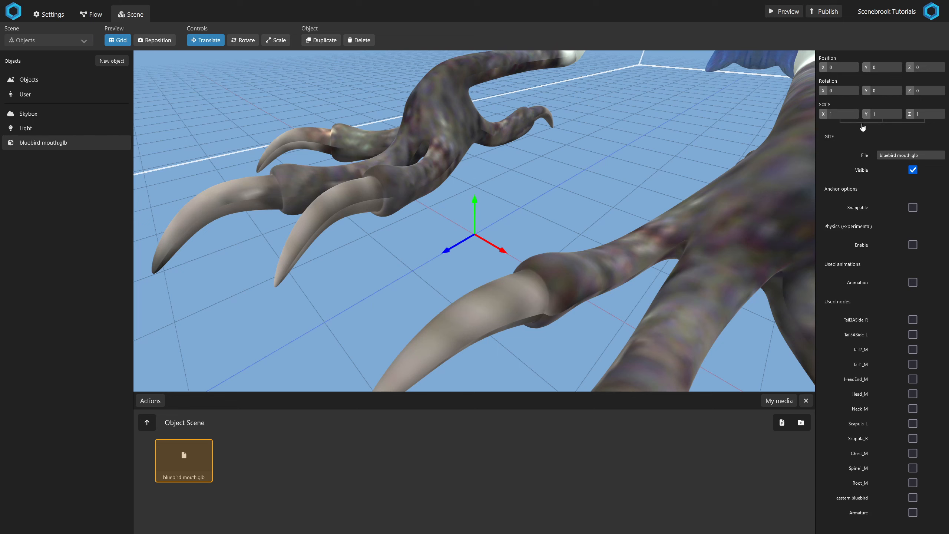
Scale the bluebird model uniformly to 0.1 and move it to about Y -0.81, Z -2.05.
left_click(862, 127)
key("BackSpace")
type("0.1")
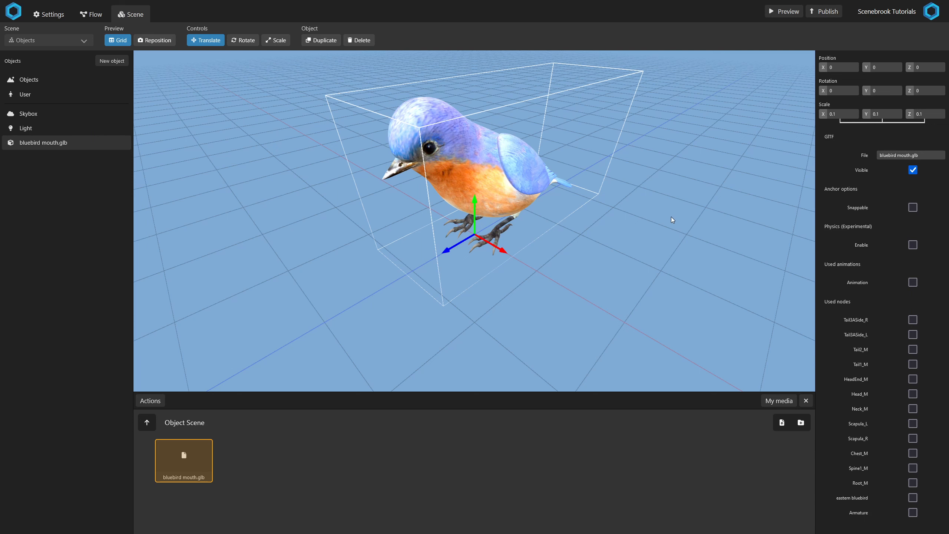
left_click_drag(456, 248, 547, 220)
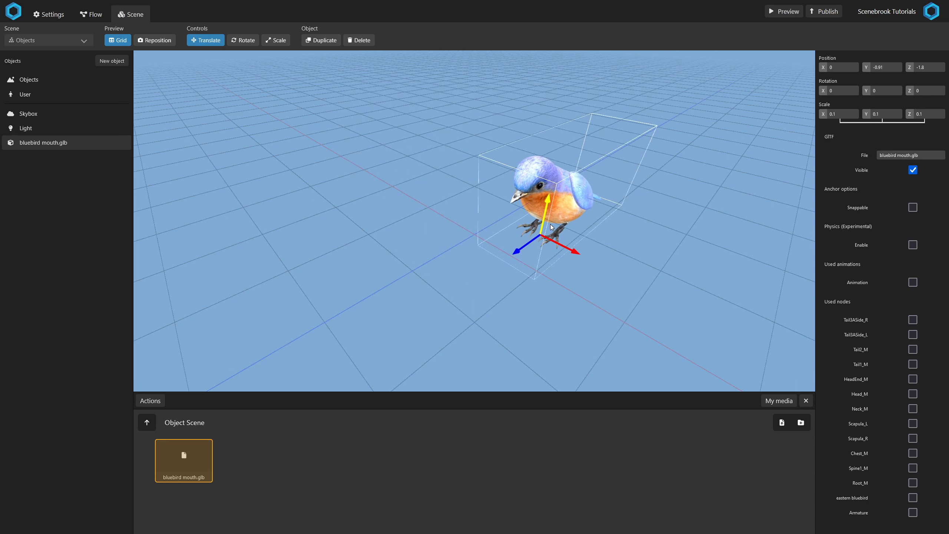
left_click_drag(523, 251, 530, 247)
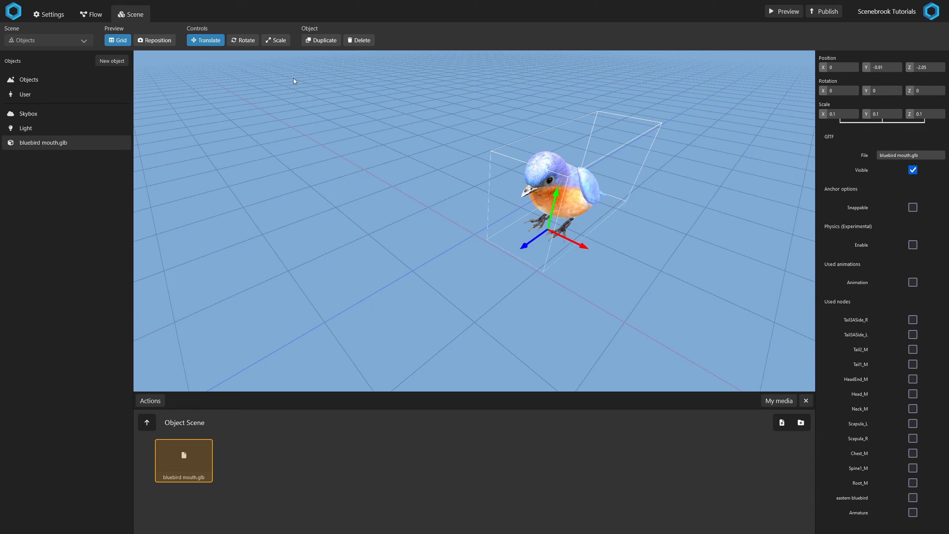
Rotate the bluebird about 60 degrees around the Y axis and enable its Animation.
left_click(246, 43)
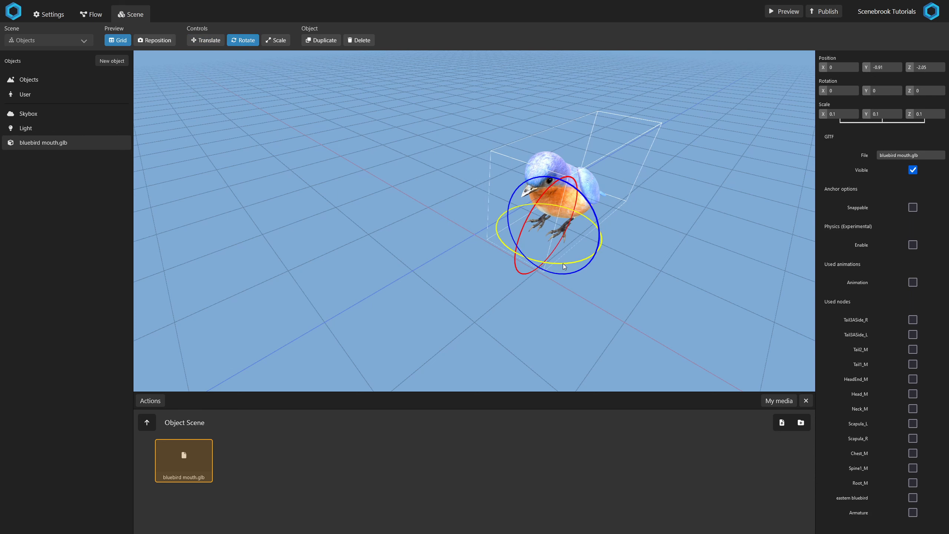
left_click_drag(564, 266, 555, 291)
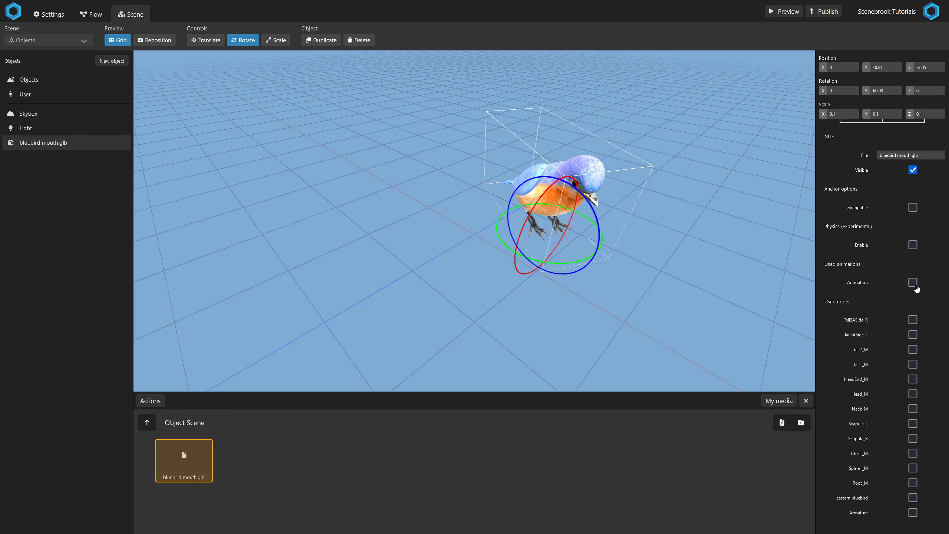
left_click(913, 283)
Add an orange button object and move it beside the bluebird to about X -1.07, Z -1.78.
left_click(119, 60)
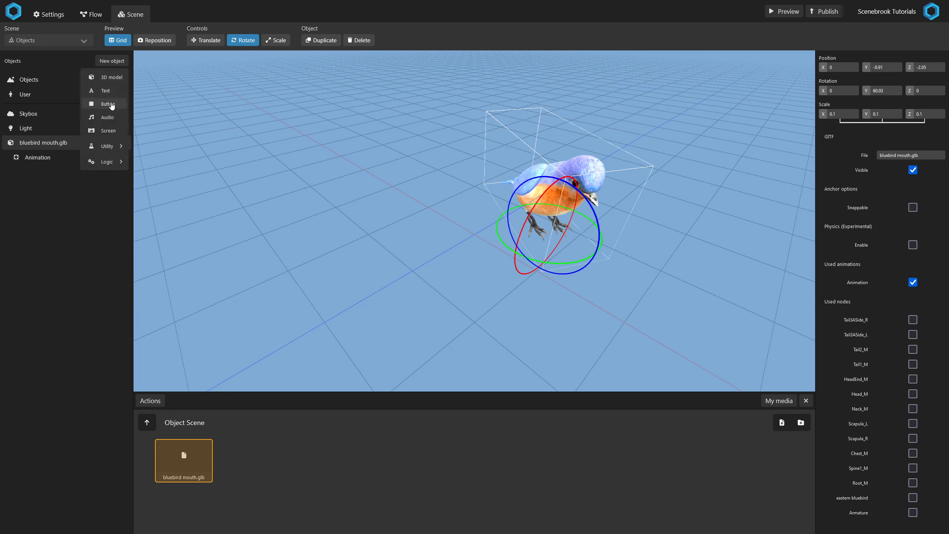
left_click(111, 106)
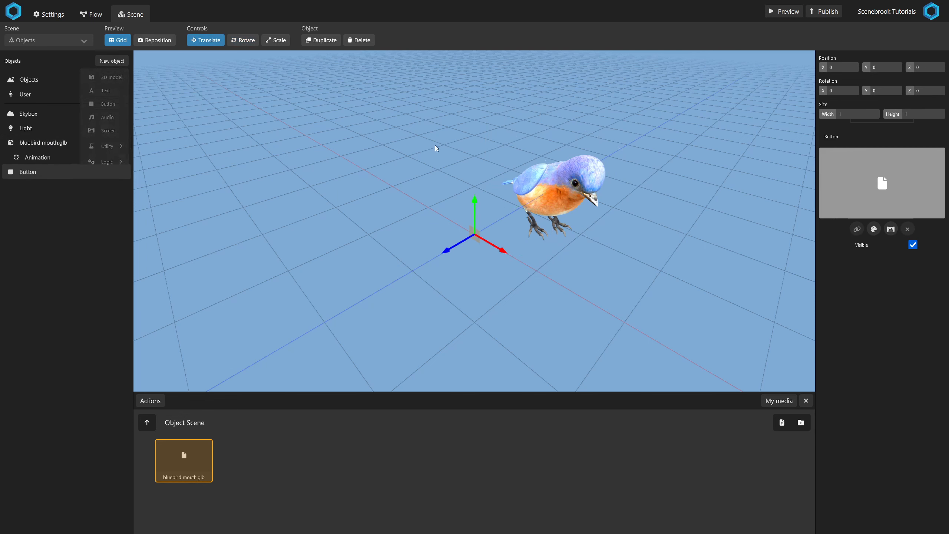
left_click(874, 230)
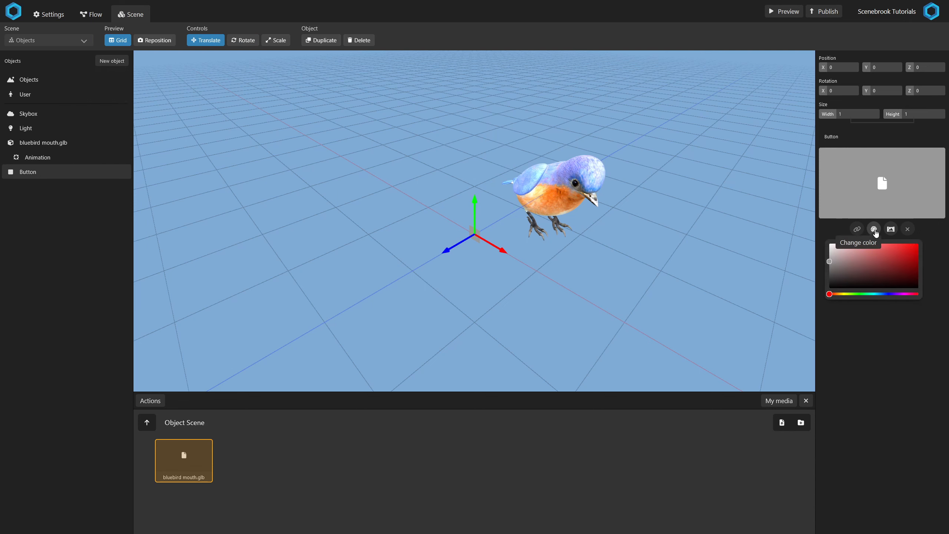
left_click(836, 294)
left_click(900, 250)
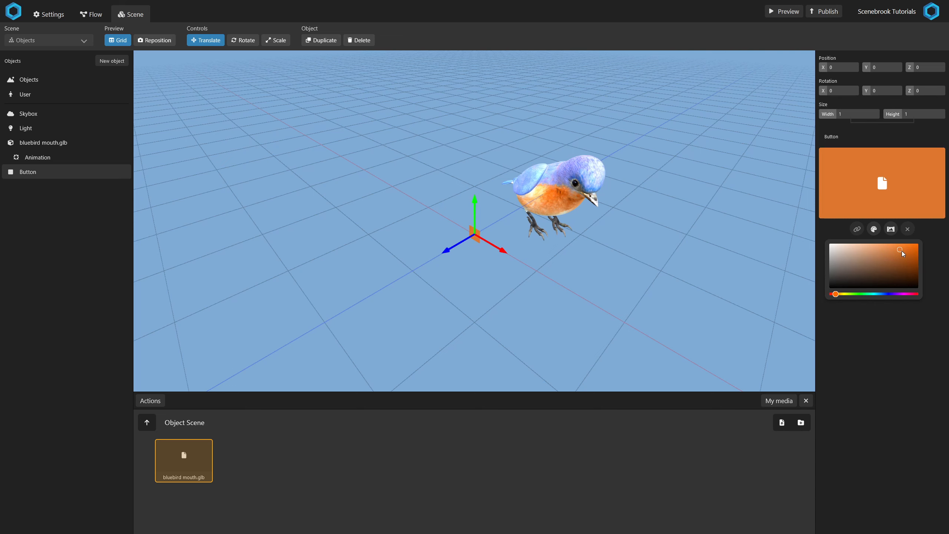
left_click(886, 330)
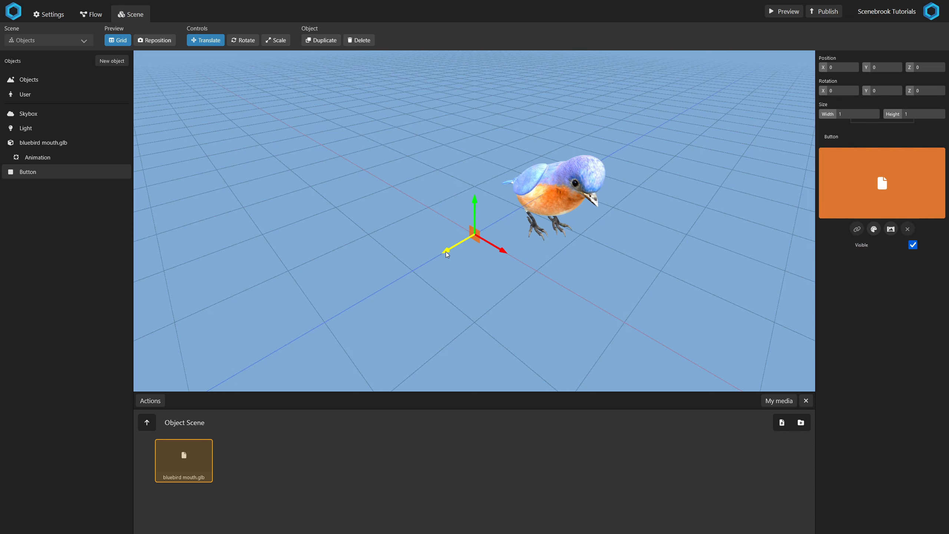
left_click_drag(446, 252, 532, 196)
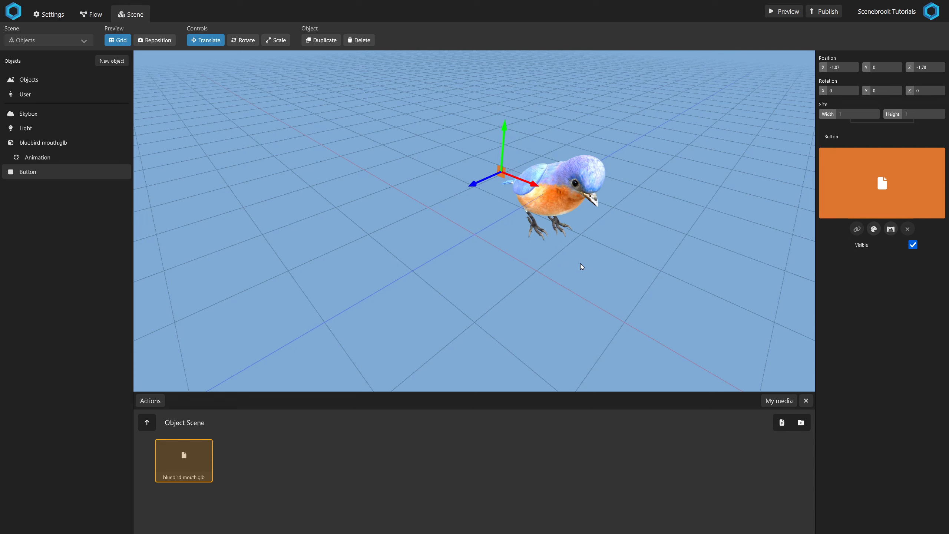
Add and save an action on the button that starts the bluebird's Animation when the button is activated.
left_click(151, 401)
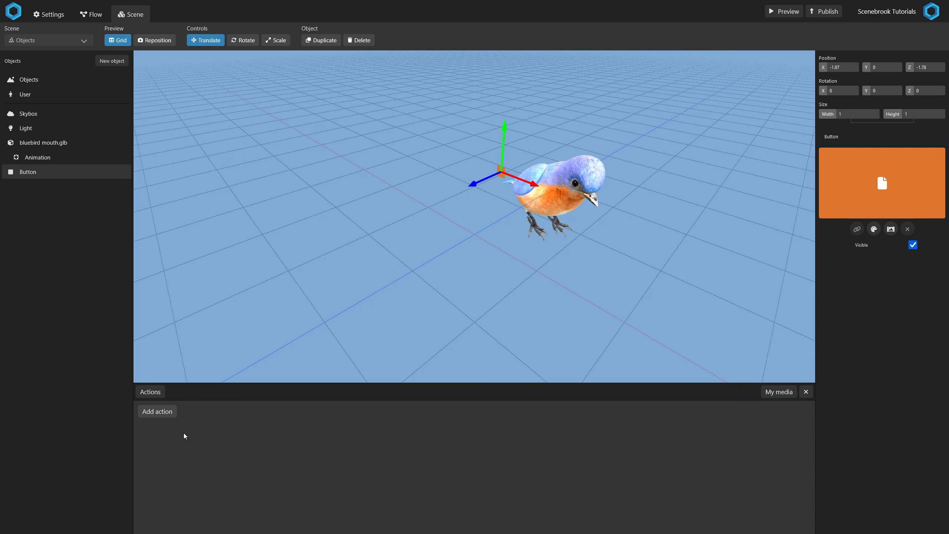
left_click(161, 413)
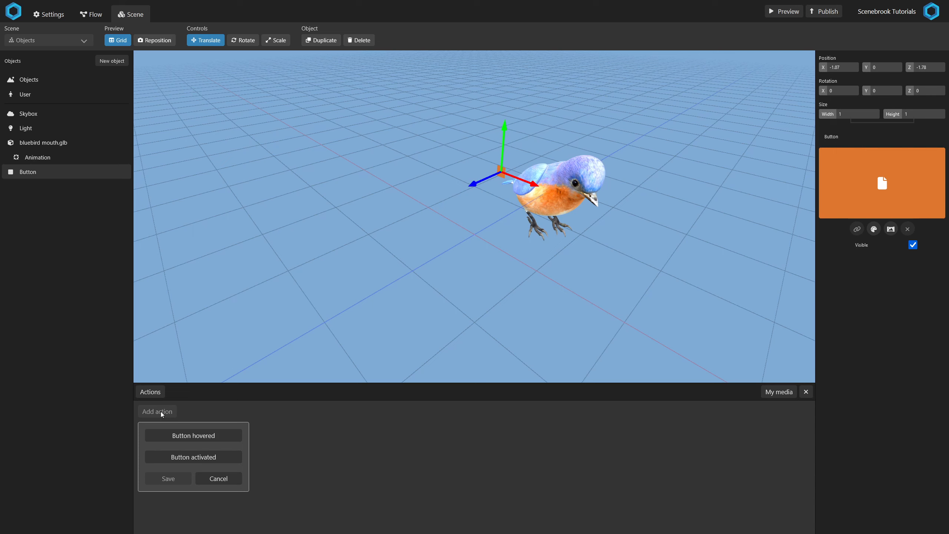
left_click(223, 460)
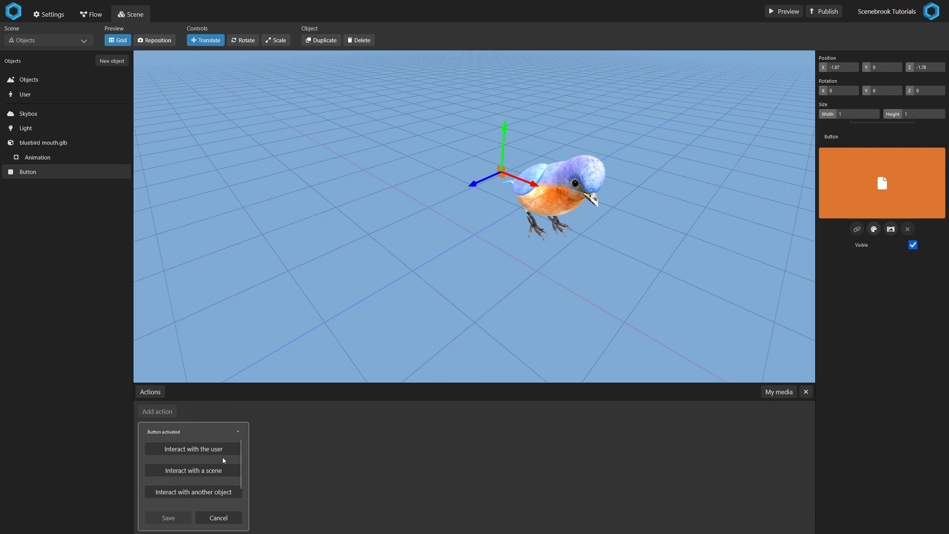
scroll(223, 457, "down", 1)
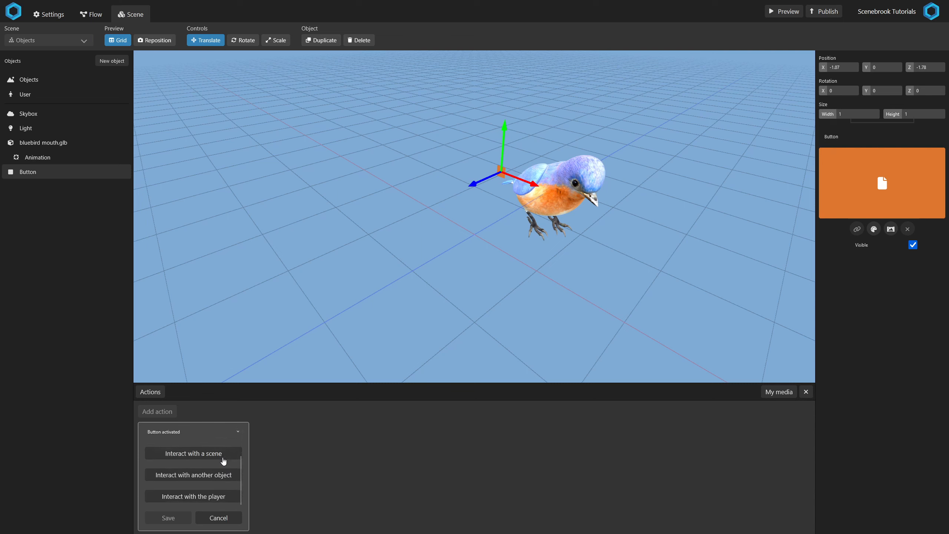
left_click(213, 479)
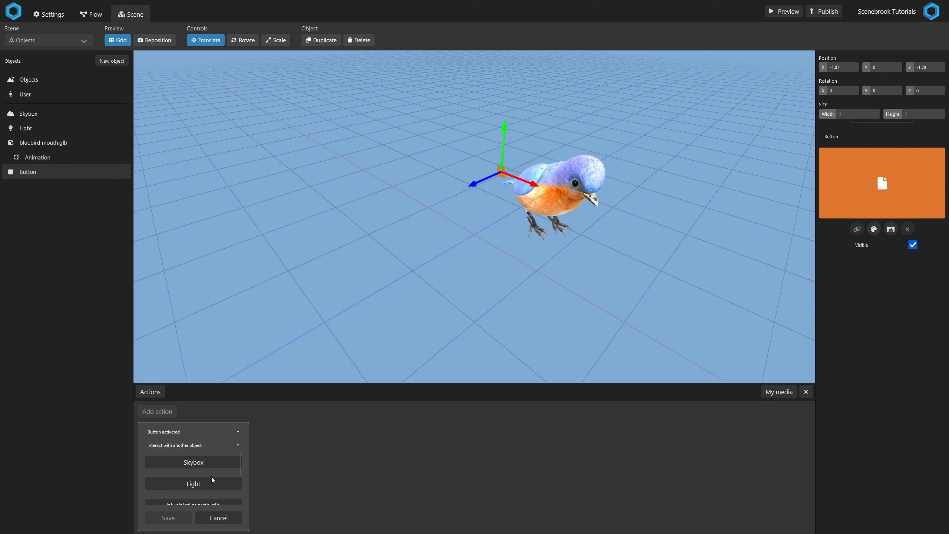
scroll(213, 479, "down", 2)
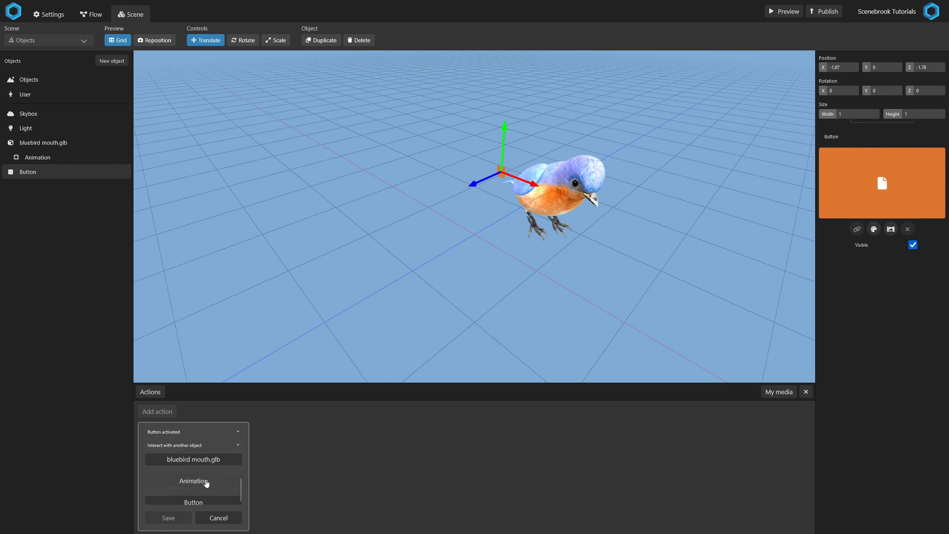
left_click(204, 484)
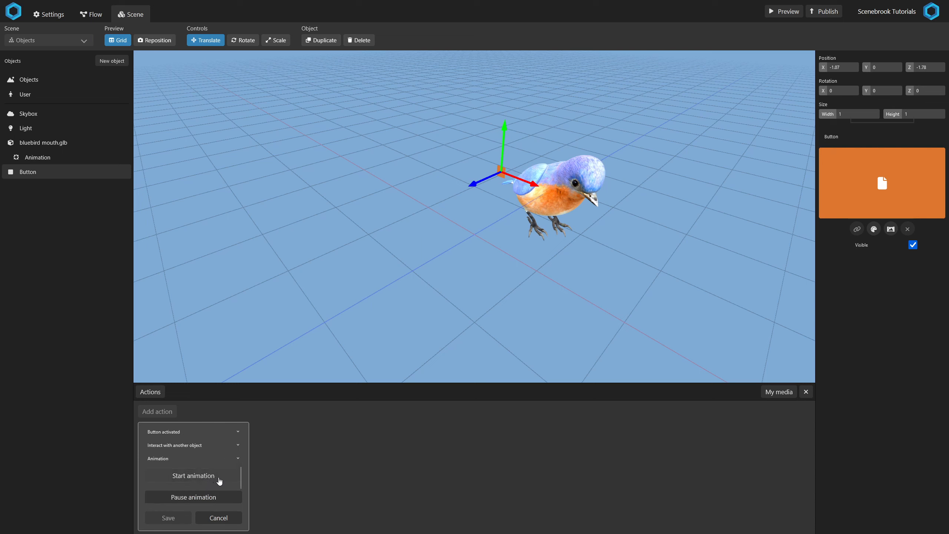
scroll(231, 478, "down", 1)
scroll(230, 478, "up", 1)
left_click(223, 474)
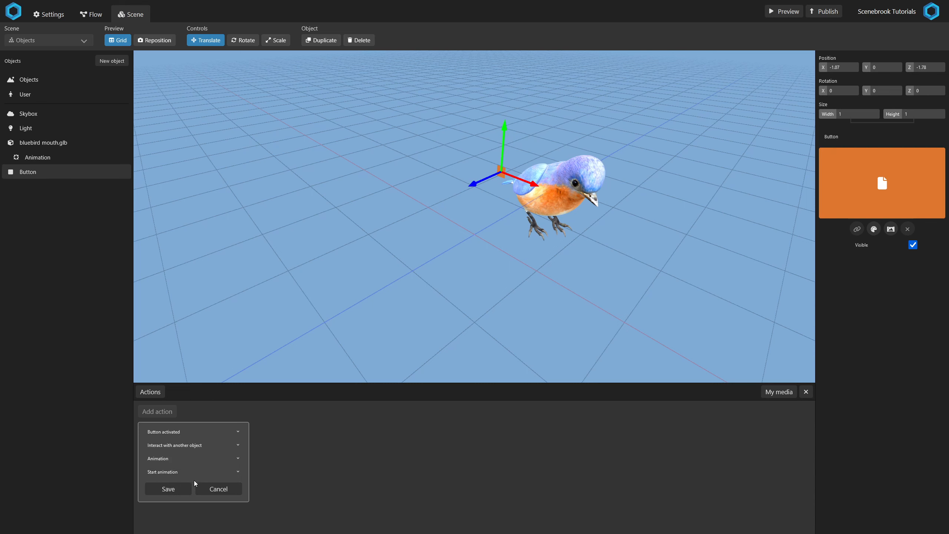
left_click(169, 489)
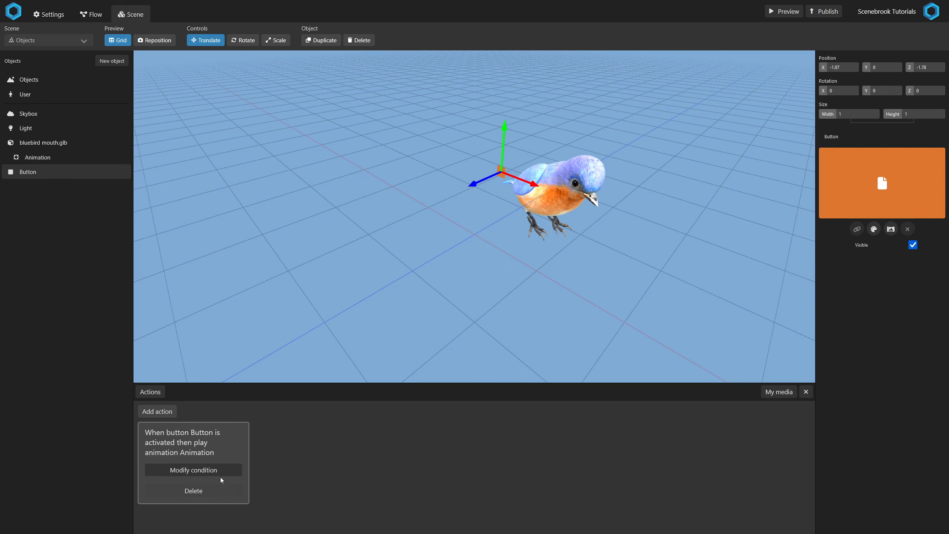
Preview the scene and activate the orange button to test the bluebird's animation.
left_click(783, 11)
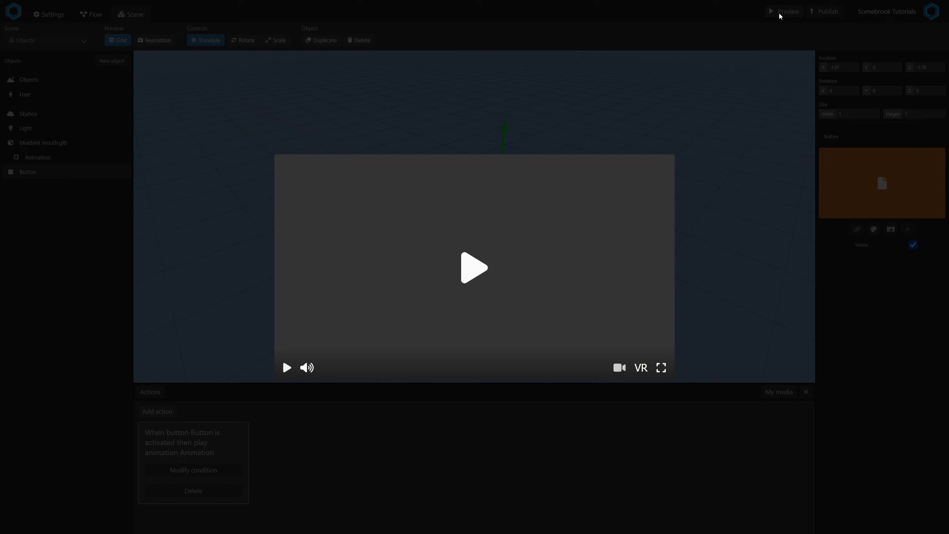
left_click(404, 268)
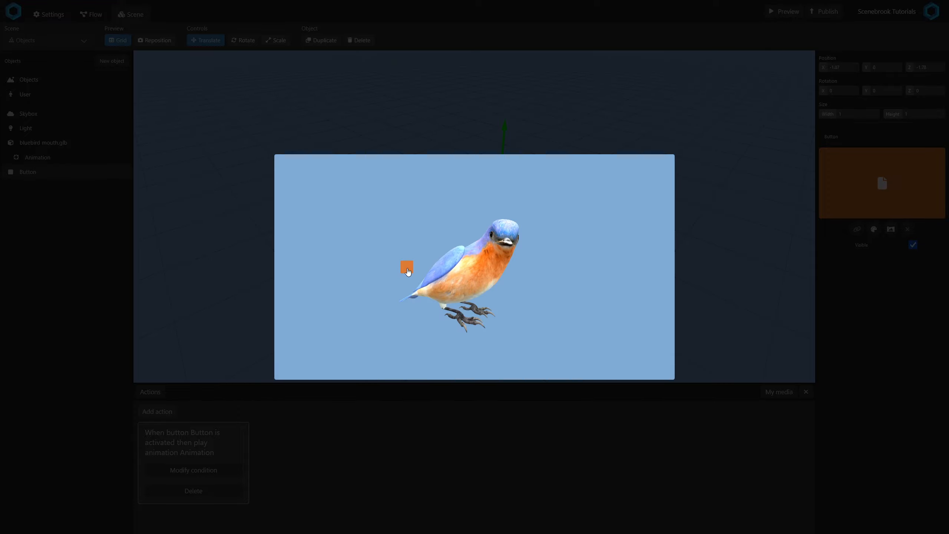